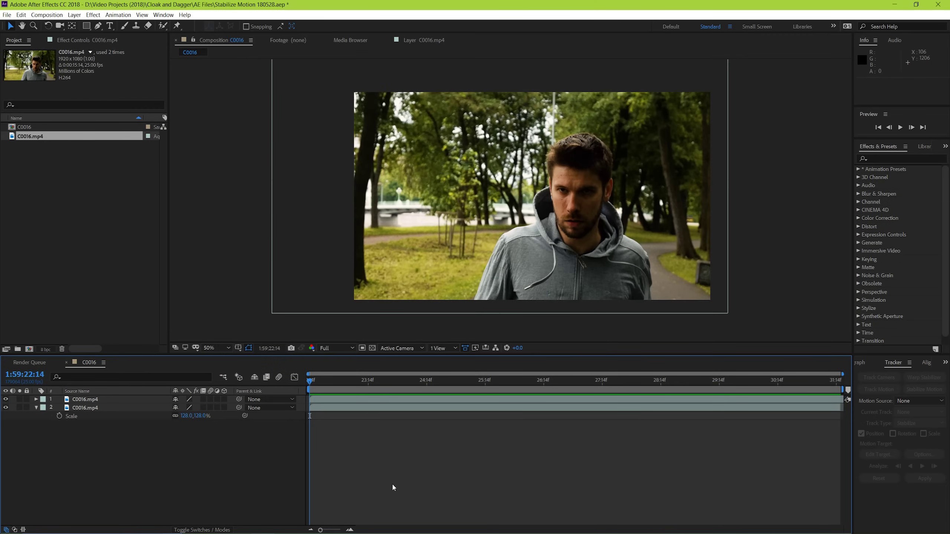
Step: Play back the C0016 composition and hide its upper C0016.mp4 layer to compare the footage of both layers
key(space)
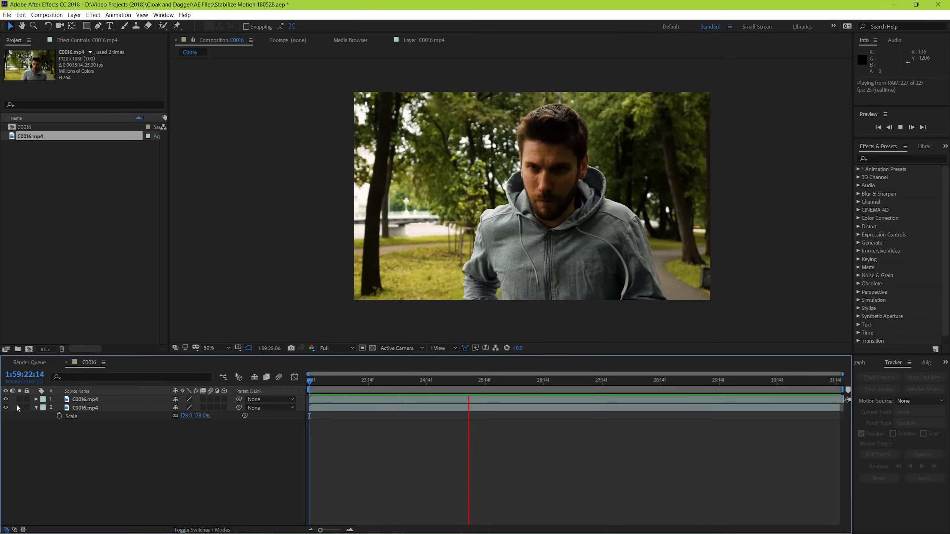
click(5, 399)
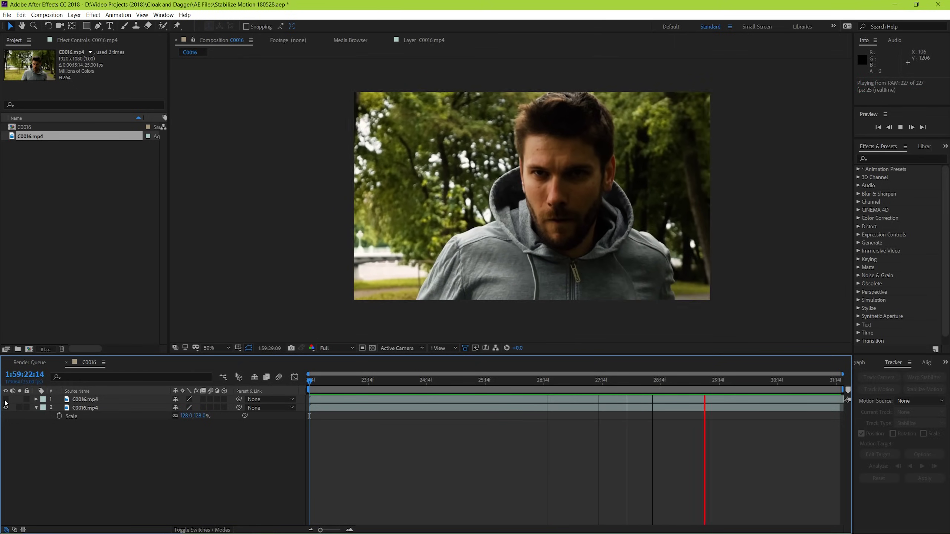
key(space)
Step: Delete all layers from the C0016 composition and create a new composition from the C0016.mp4 footage
key(ctrl+a)
key(Delete)
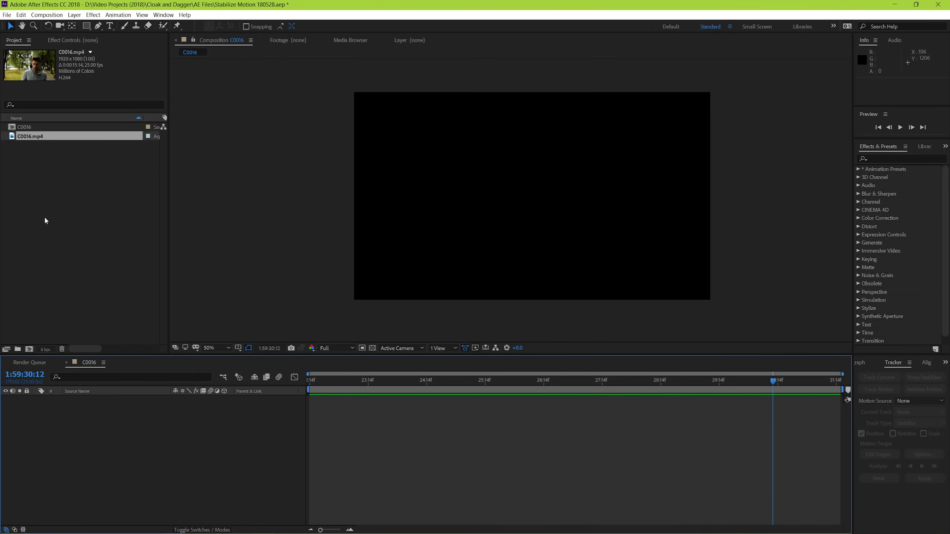
drag(25, 140, 32, 192)
drag(33, 295, 30, 353)
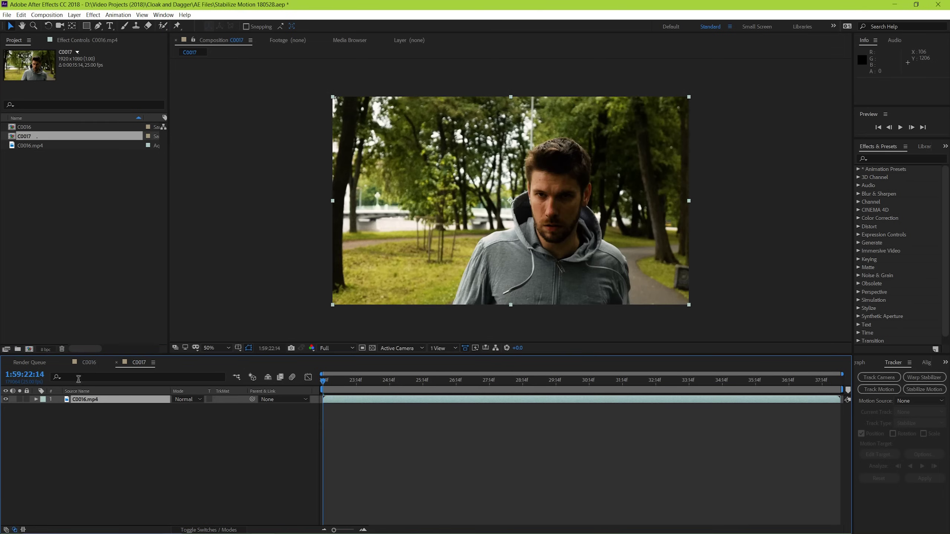
Step: Examine the man's face in the C0016.mp4 frame of the new composition up close and in full view
click(352, 447)
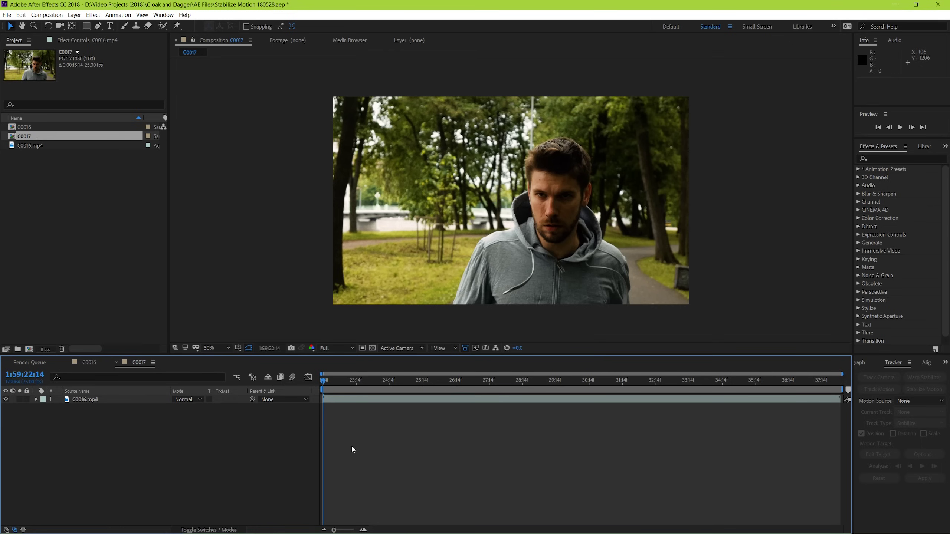
click(382, 400)
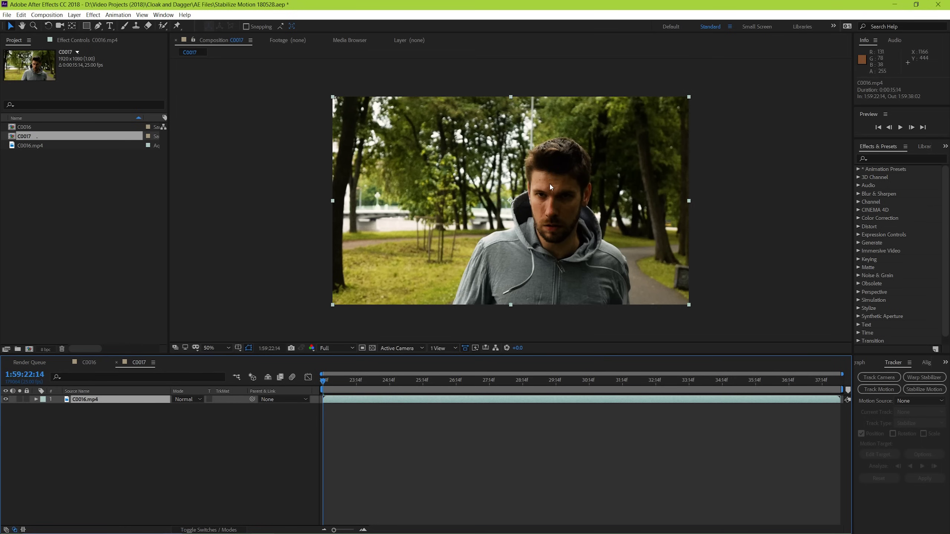
key(period)
drag(564, 190, 494, 183)
key(period)
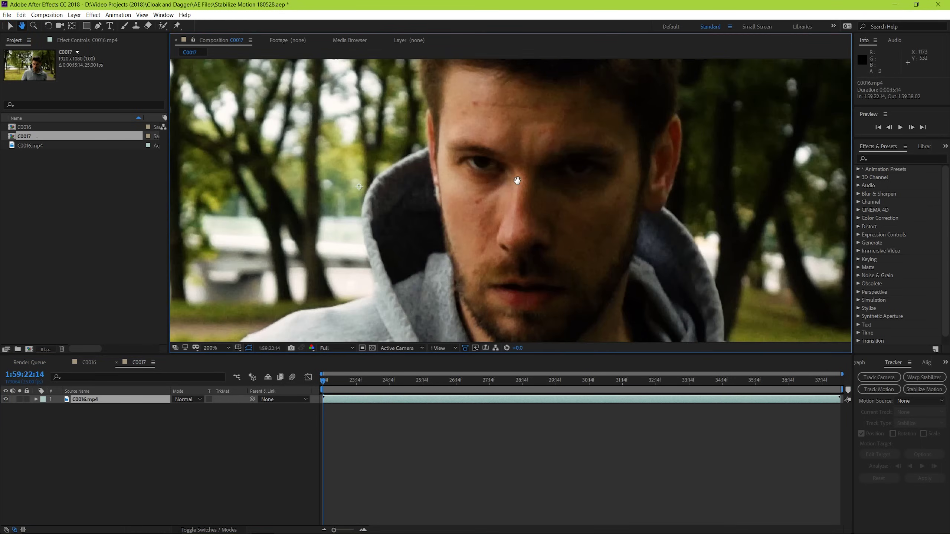
key(comma)
key(comma)
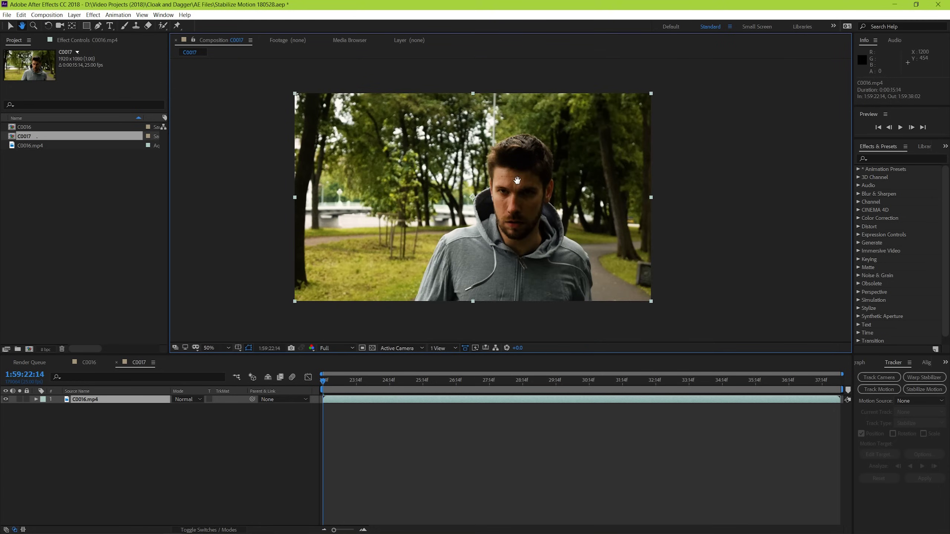
drag(496, 193, 528, 194)
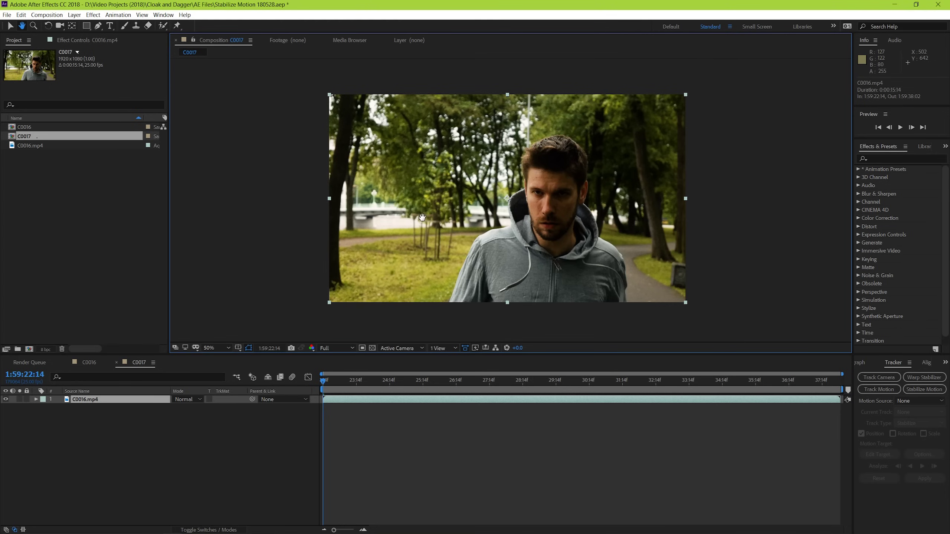
key(v)
click(393, 450)
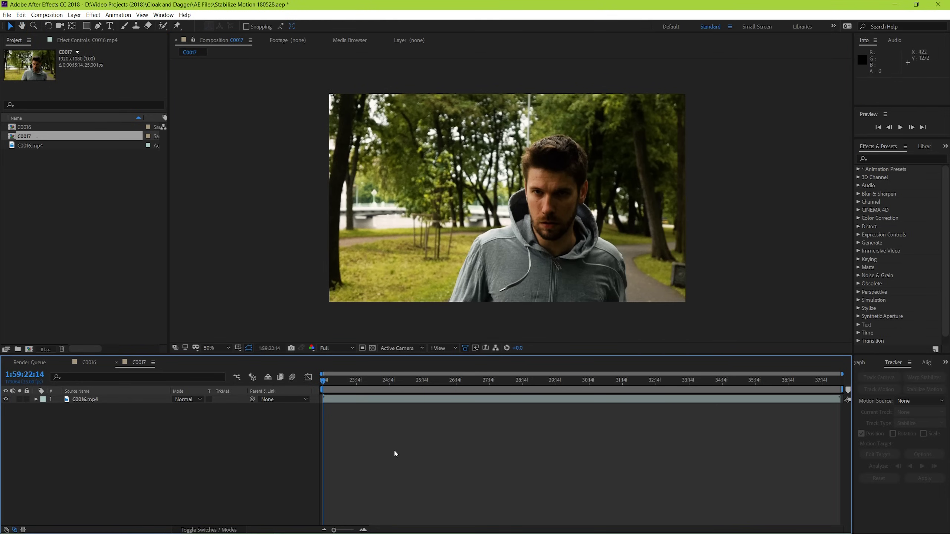
Step: Start Stabilize Motion on the C0016.mp4 layer with only Position tracked
click(370, 401)
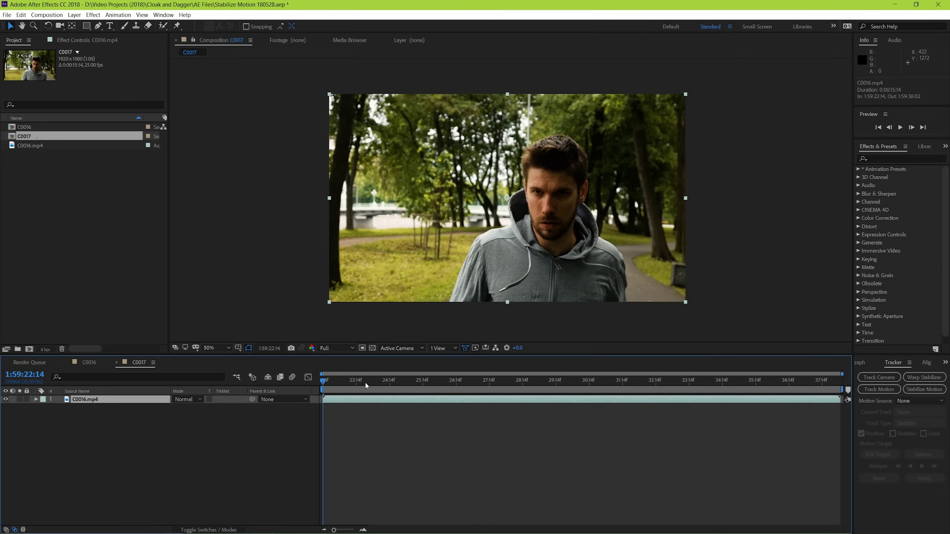
click(163, 14)
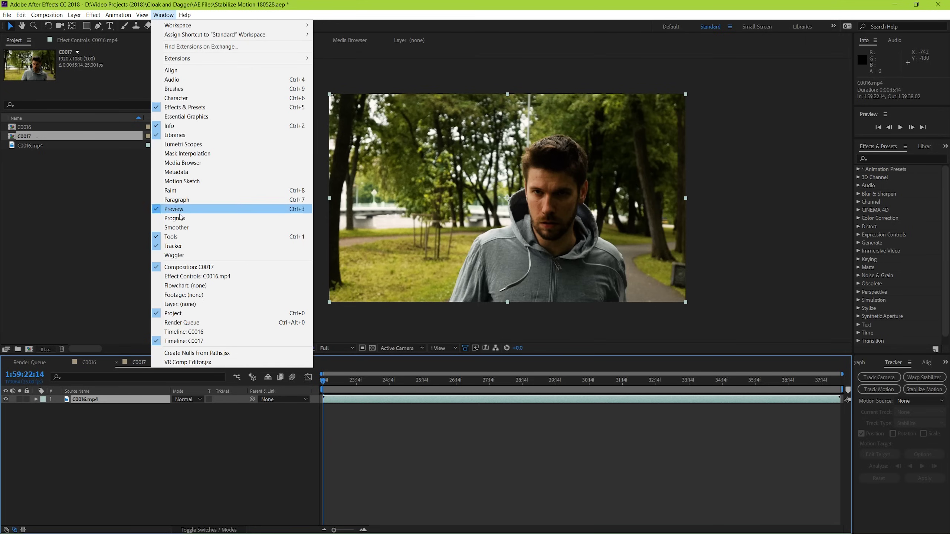
click(902, 511)
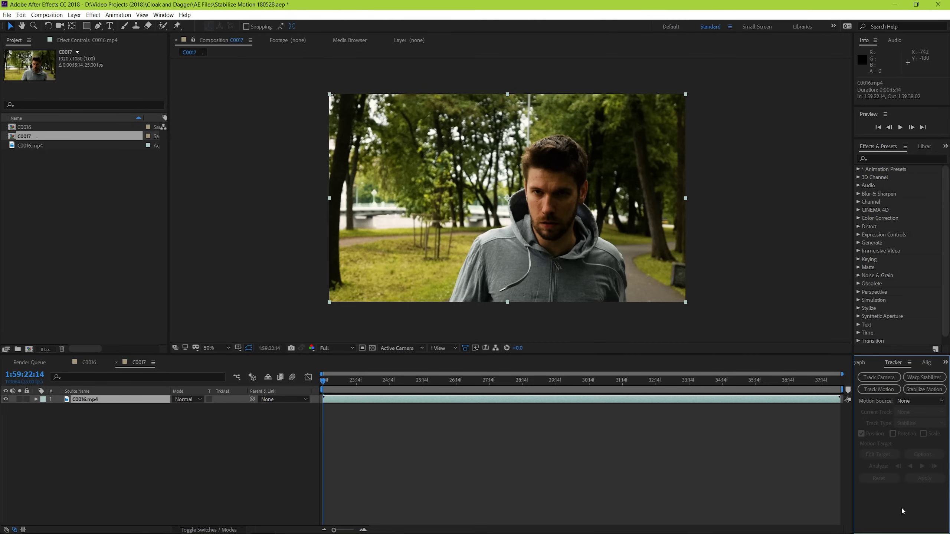
click(924, 389)
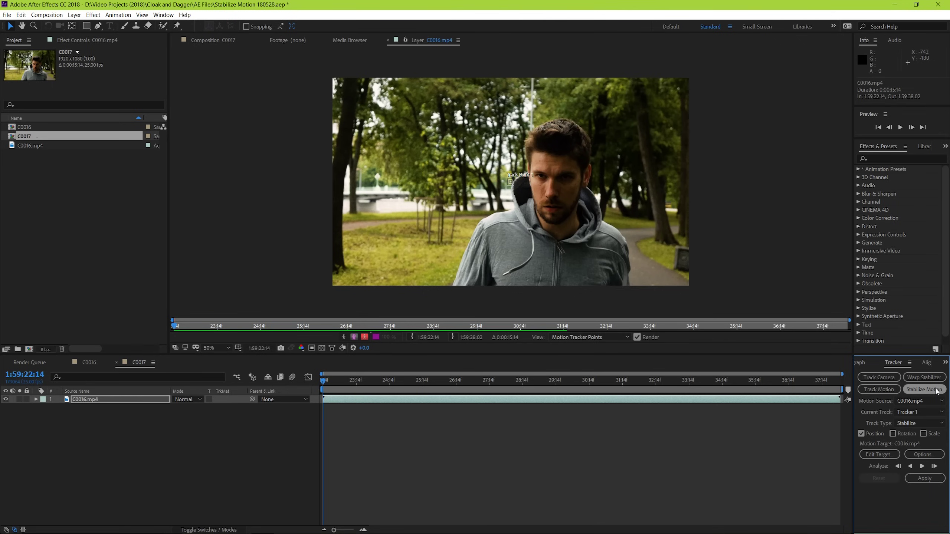
click(923, 434)
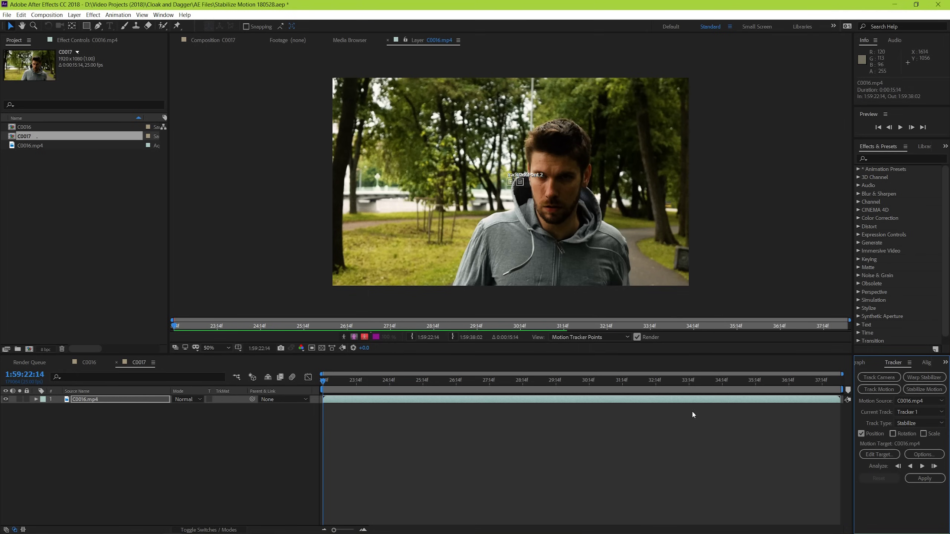
key(ctrl+z)
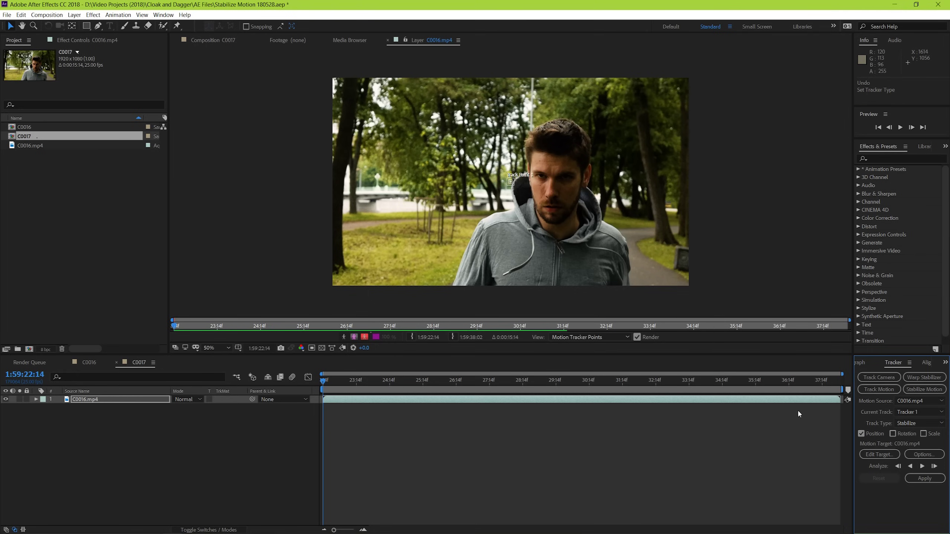
Step: Place Track Point 1 on the man's right eye, enlarging its feature region to about 26.5 × 24 and search region to about 65.5 × 48.5
scroll(512, 178, up, 2)
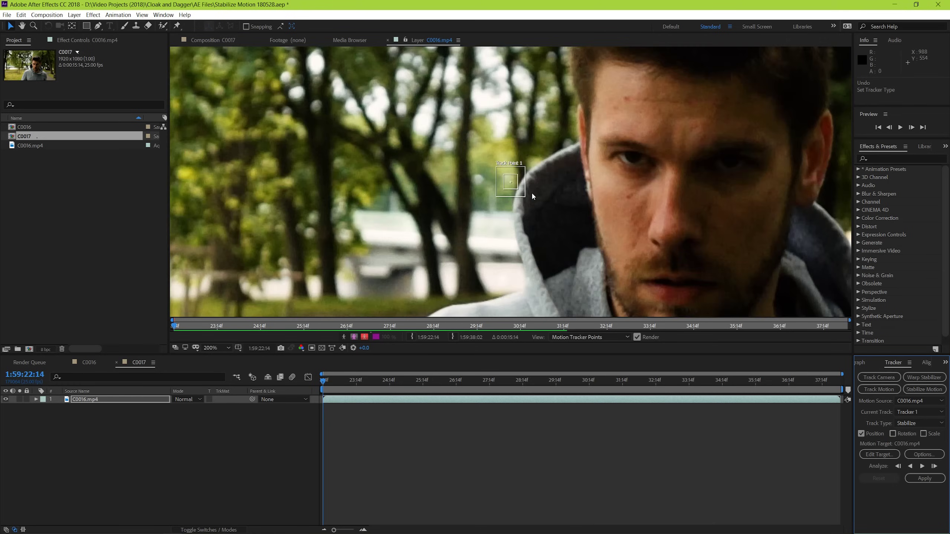
drag(519, 185, 635, 162)
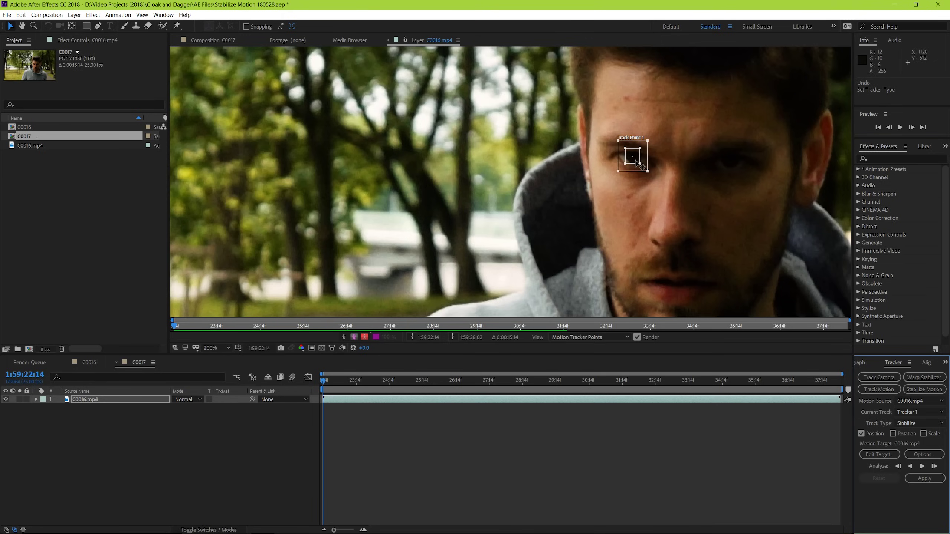
scroll(635, 161, up, 1)
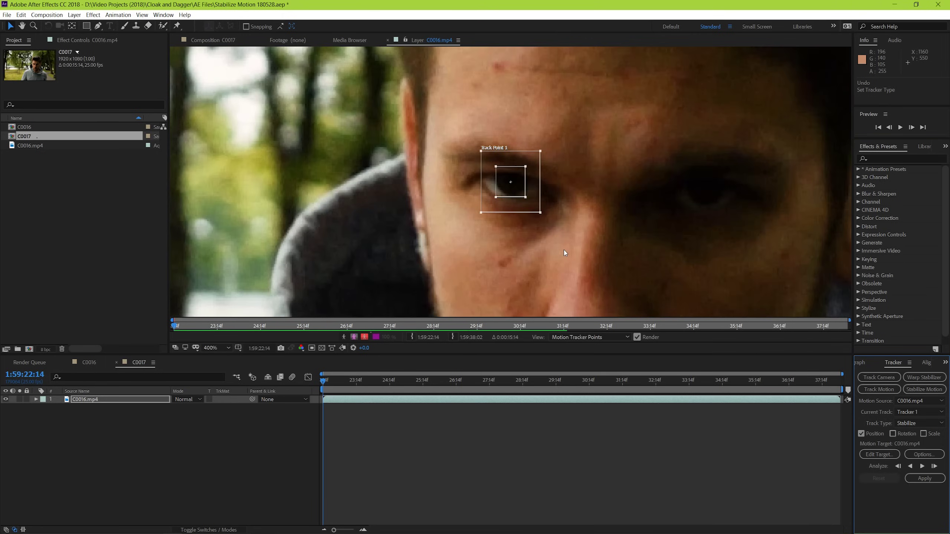
click(526, 198)
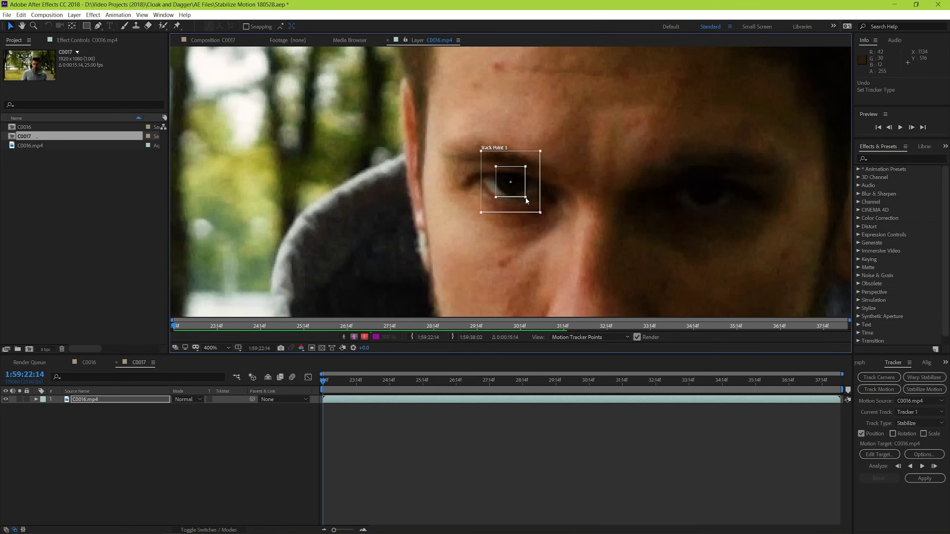
drag(526, 199, 530, 200)
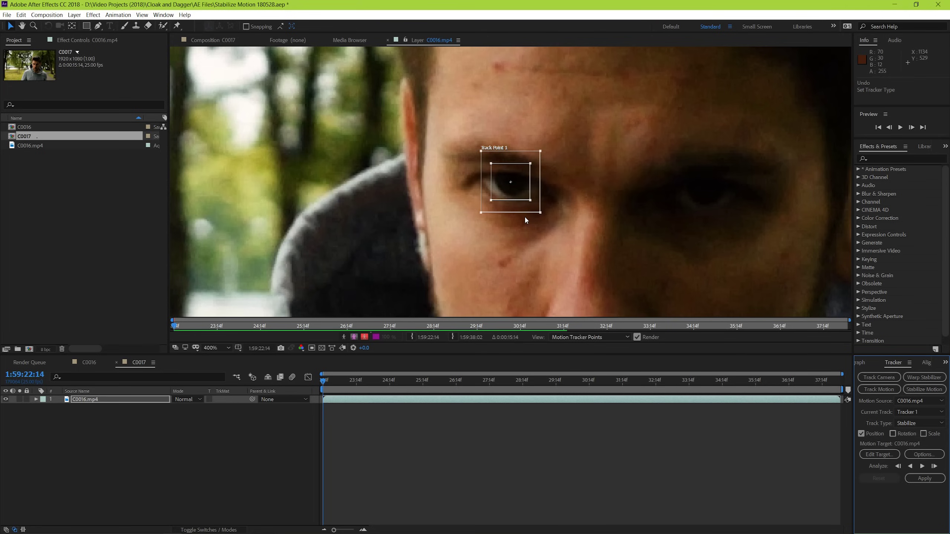
drag(481, 212, 462, 221)
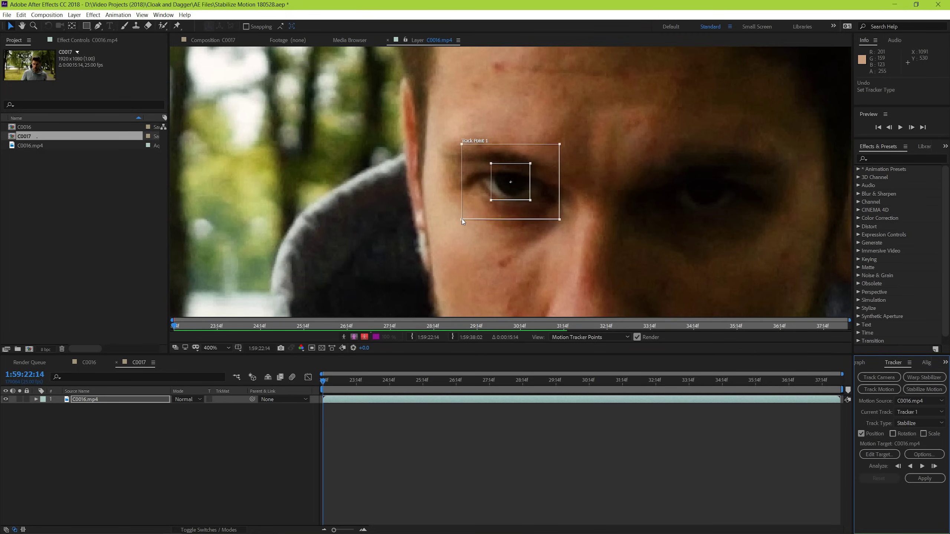
key(comma)
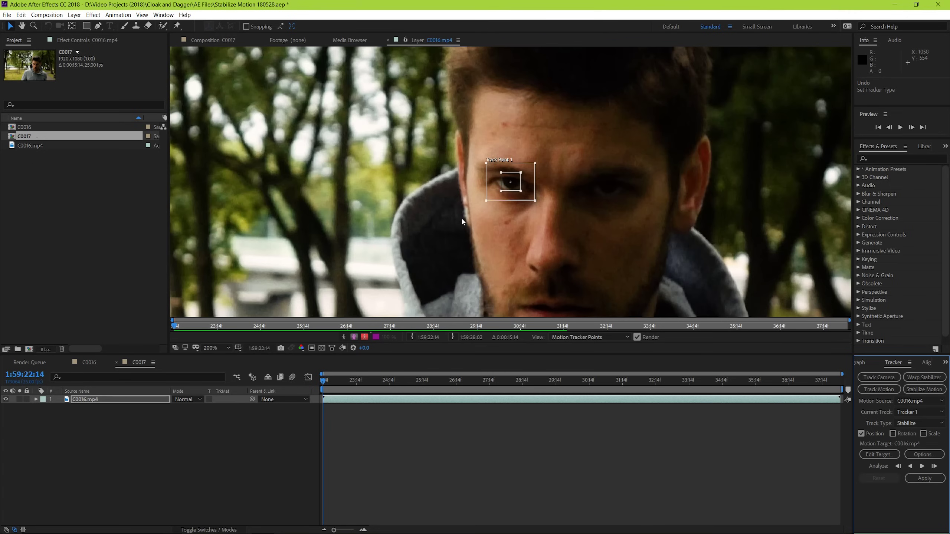
key(comma)
drag(461, 224, 492, 214)
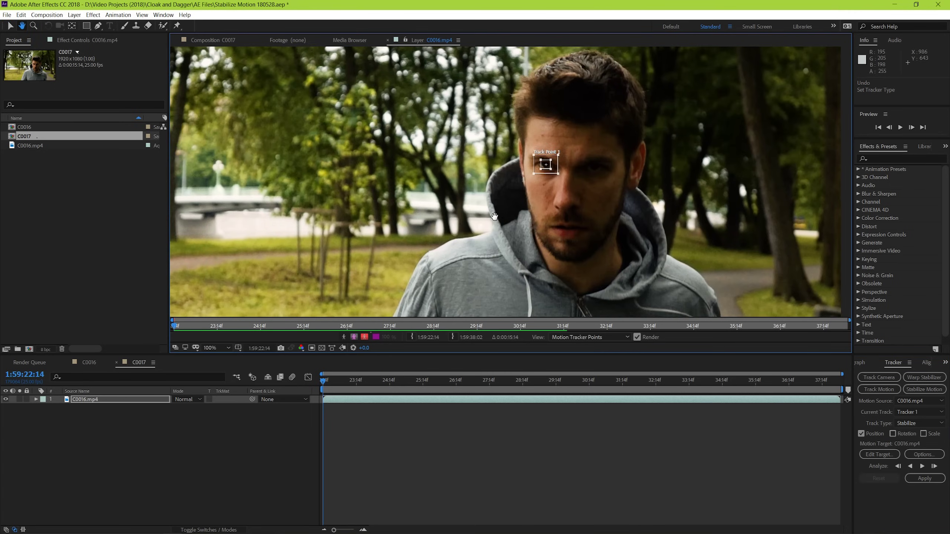
key(comma)
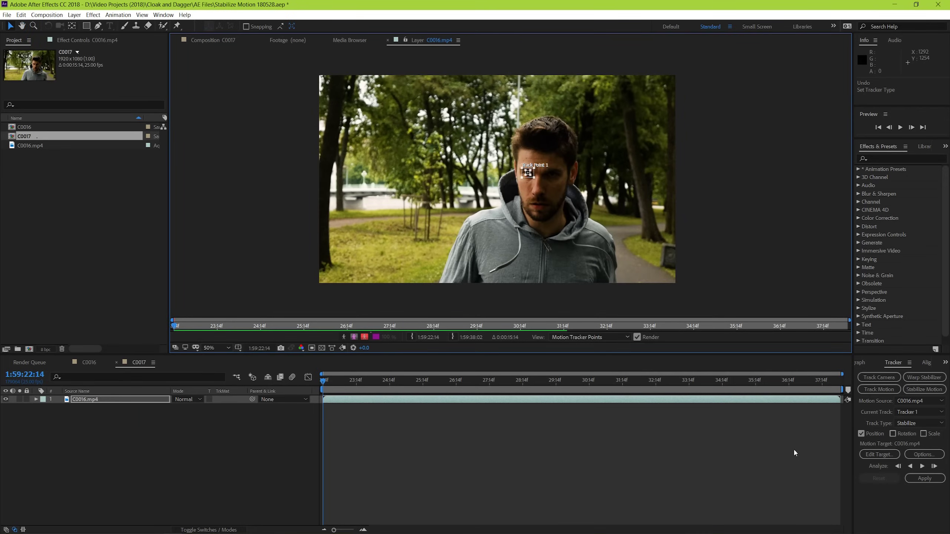
Step: Check the layer choices for the tracker's motion target and keep layer 1, C0016.mp4, as the target
click(877, 454)
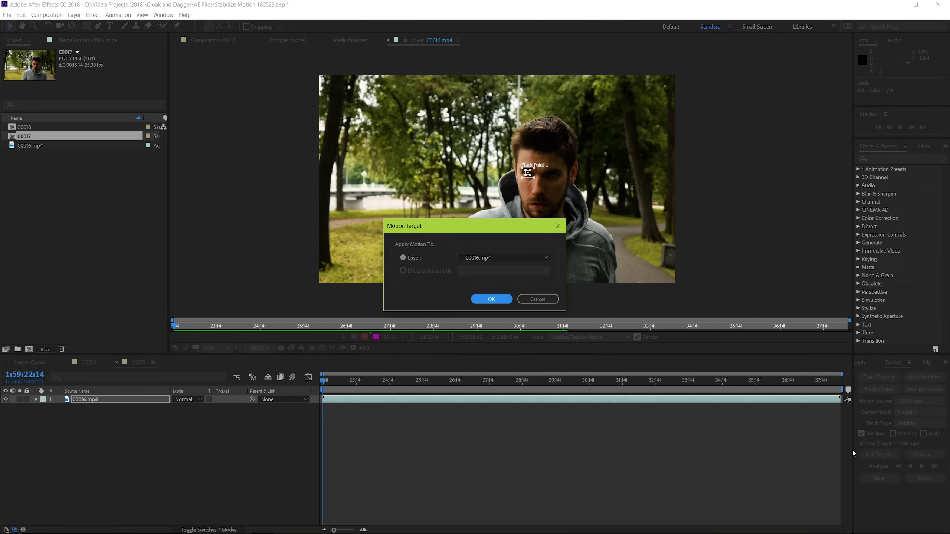
click(481, 261)
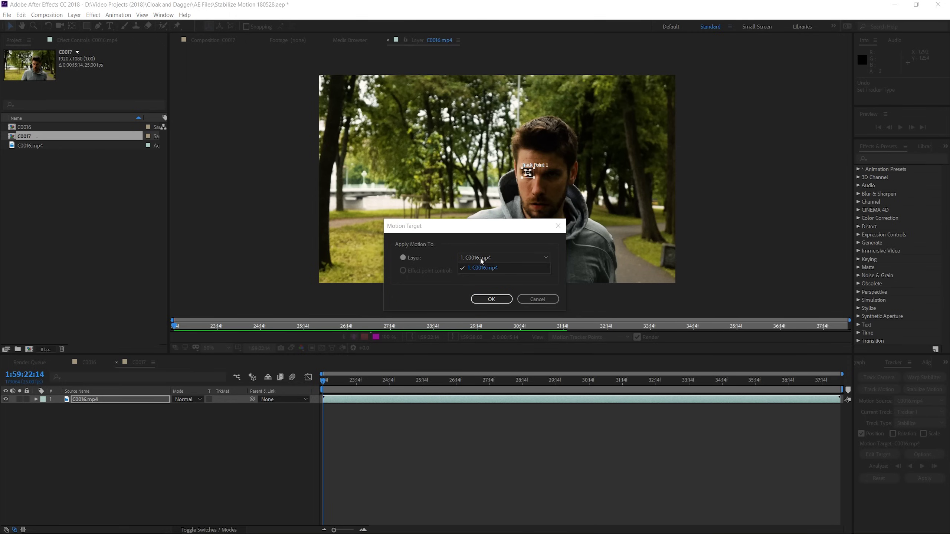
click(481, 260)
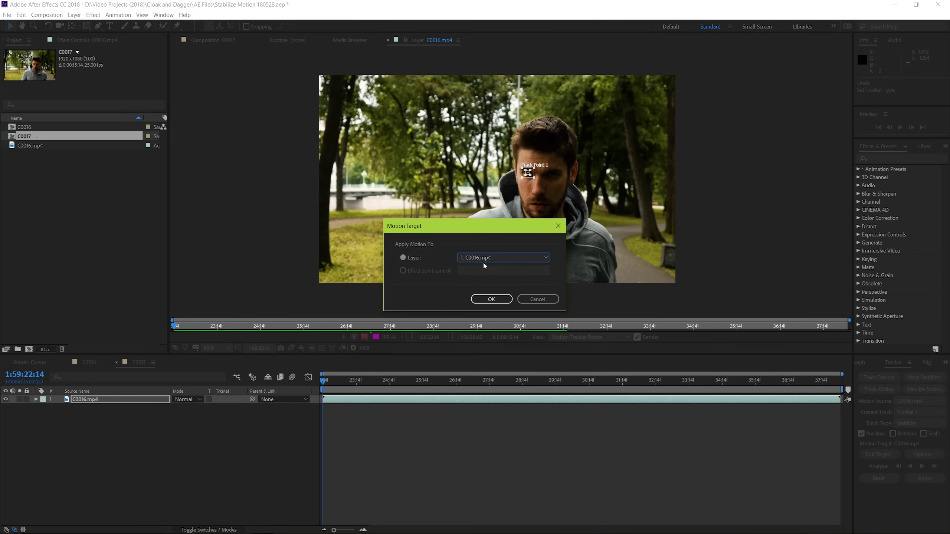
click(494, 299)
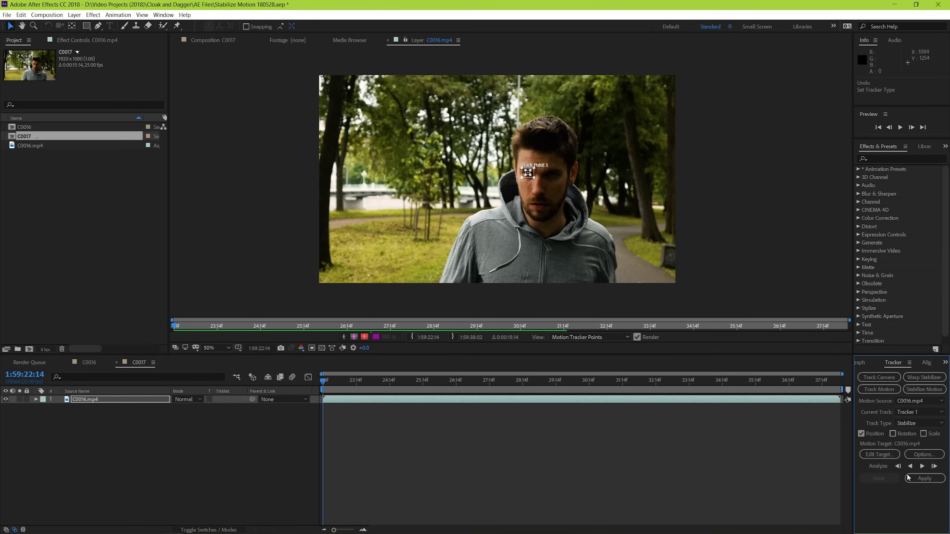
Step: Analyze the track forward through the whole clip and apply the stabilization in the X and Y dimensions
click(922, 466)
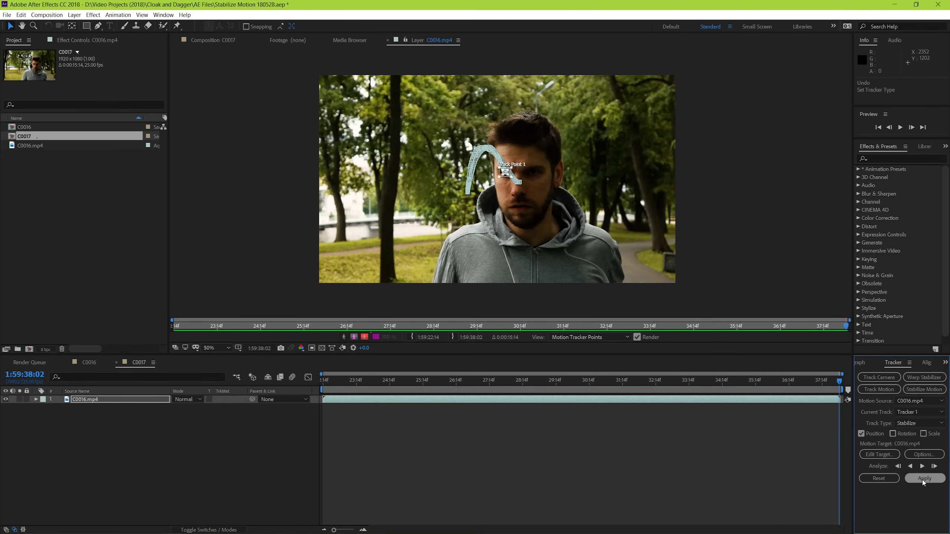
click(923, 479)
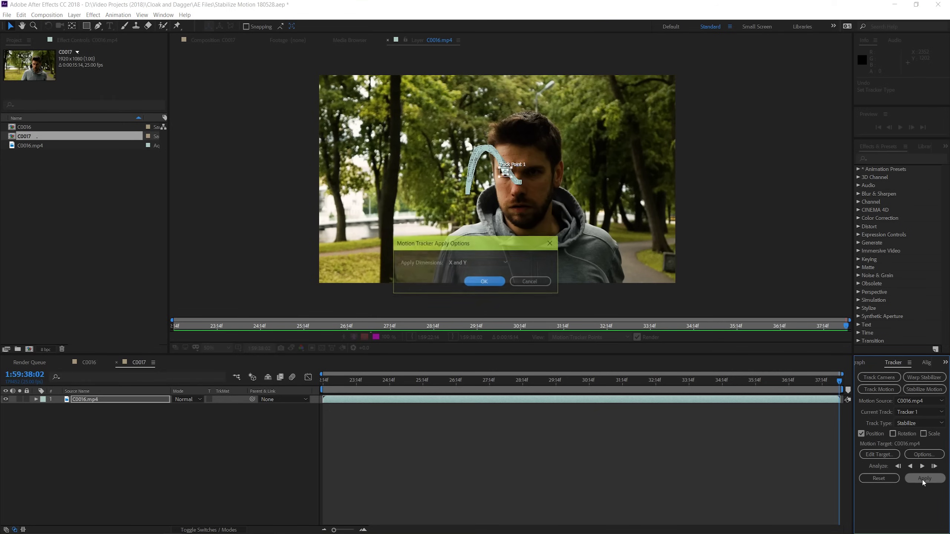
click(484, 282)
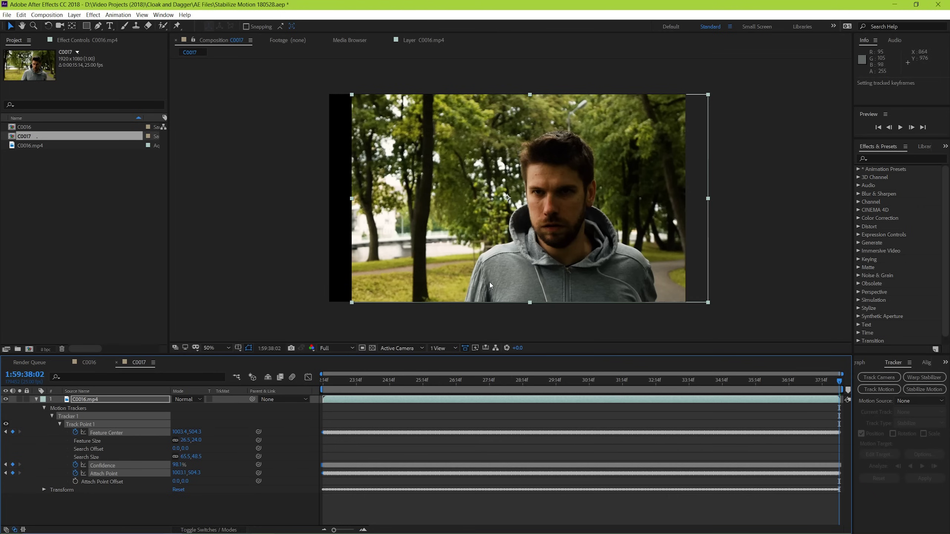
Step: Play the stabilized clip from its beginning to inspect the man's position and the frame edges
drag(351, 383, 310, 383)
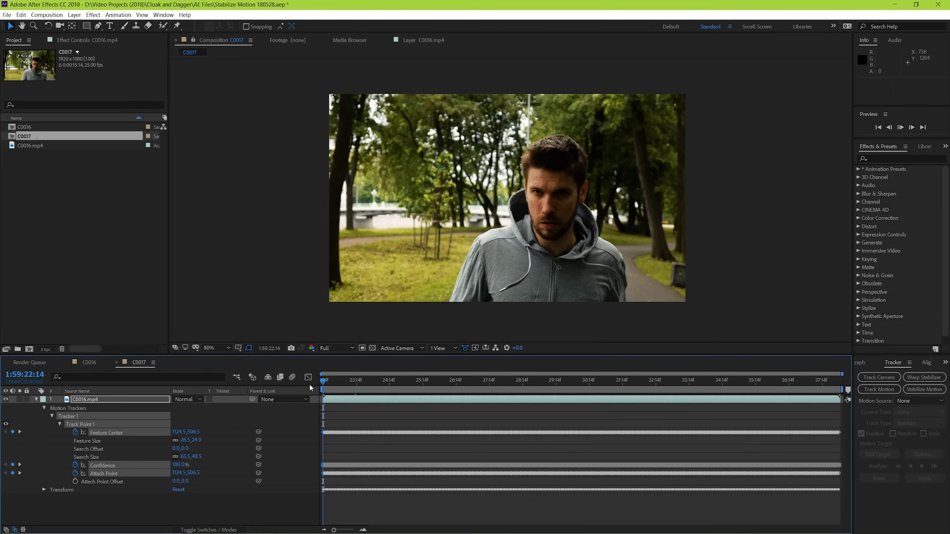
key(space)
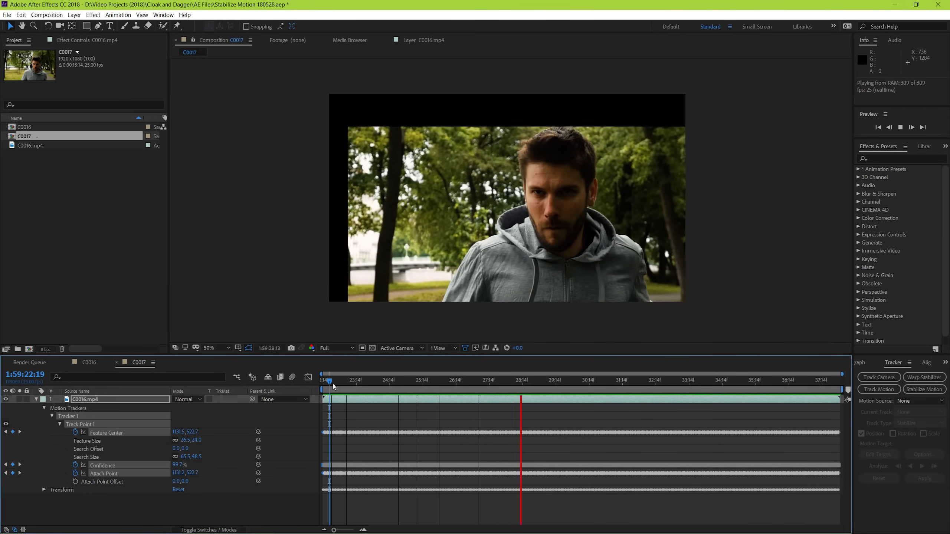
click(400, 514)
key(q)
key(space)
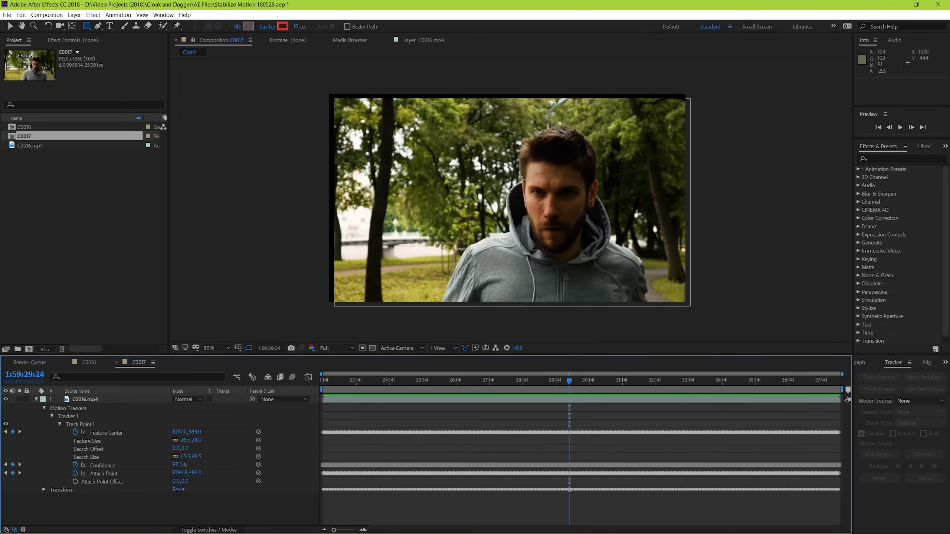
Step: Outline the man's eyes with a red-stroked, unfilled rectangle and play the composition with the footage layer hidden
drag(520, 179, 588, 204)
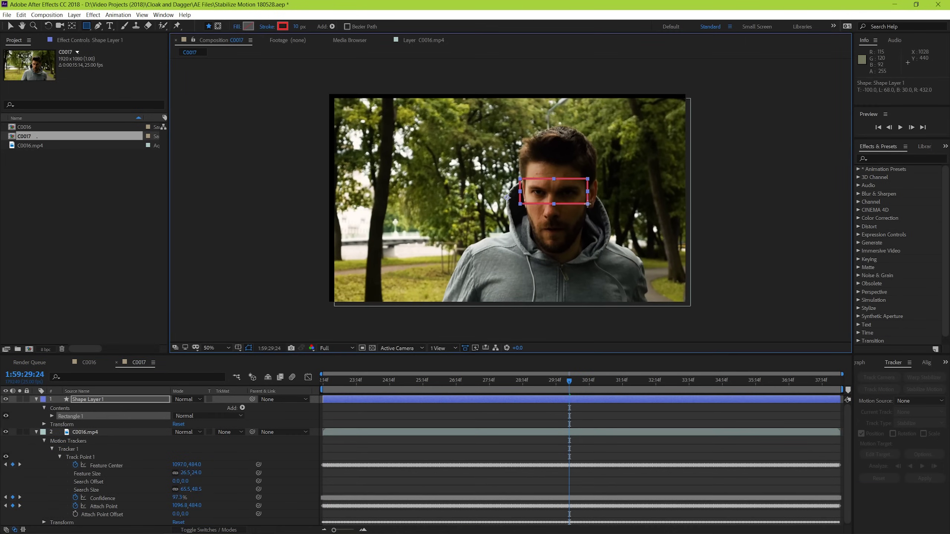
click(6, 432)
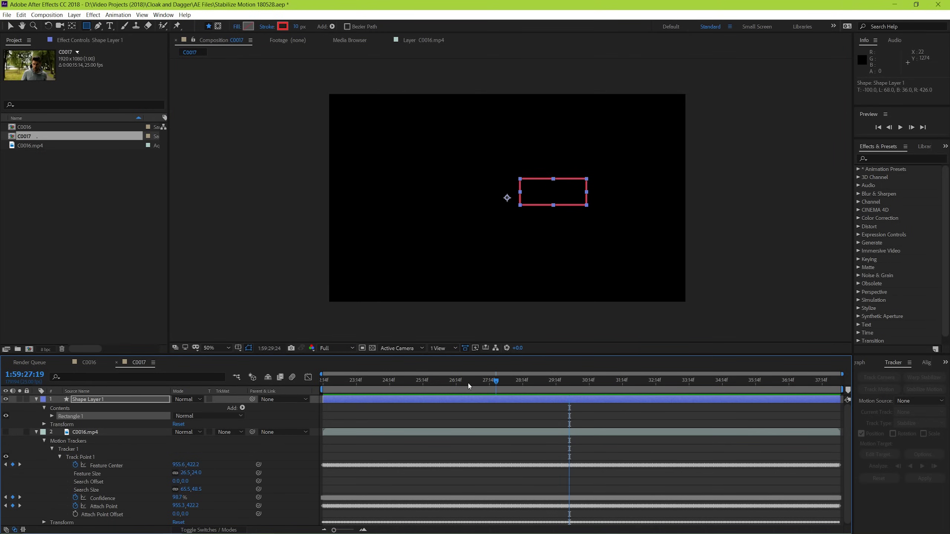
key(space)
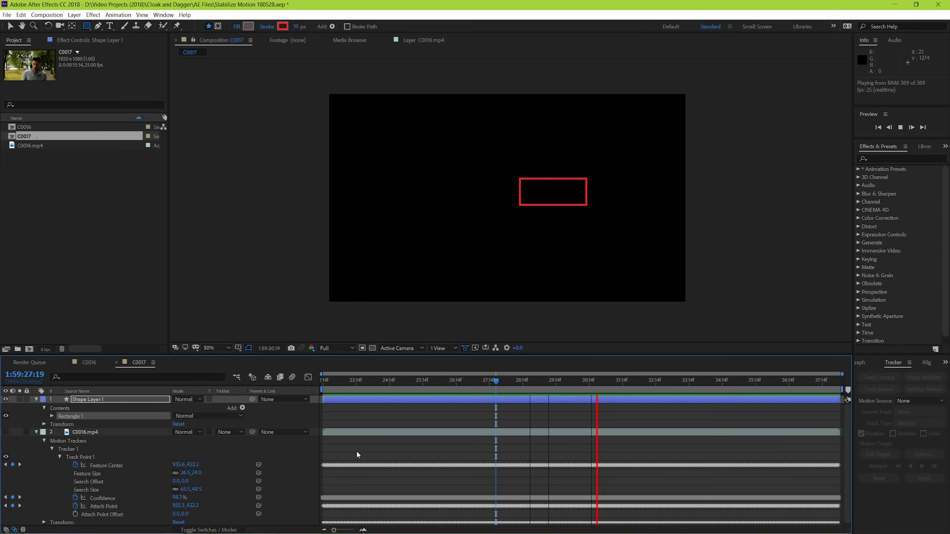
key(space)
Step: Restore the footage layer's visibility and play from near the beginning to compare the man's eyes with the rectangle
key(ctrl+z)
drag(410, 384, 351, 381)
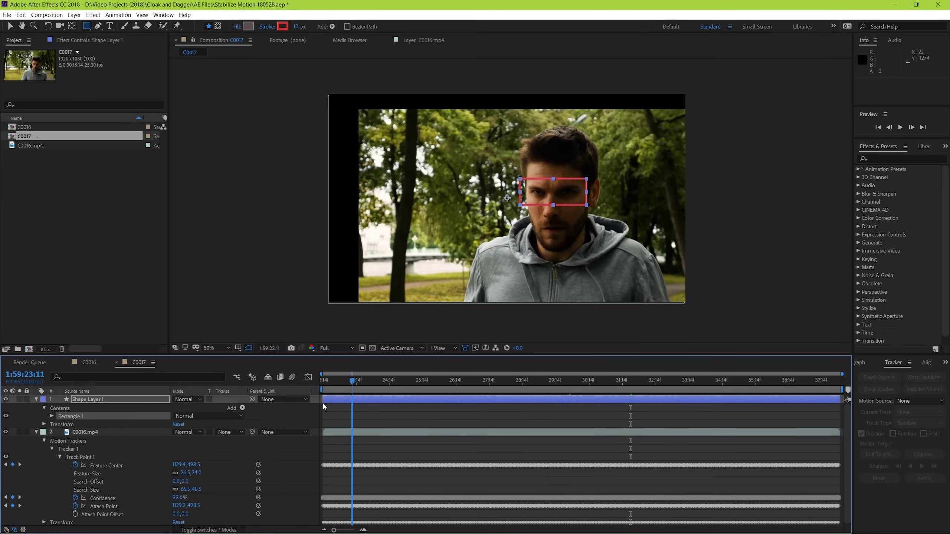
key(space)
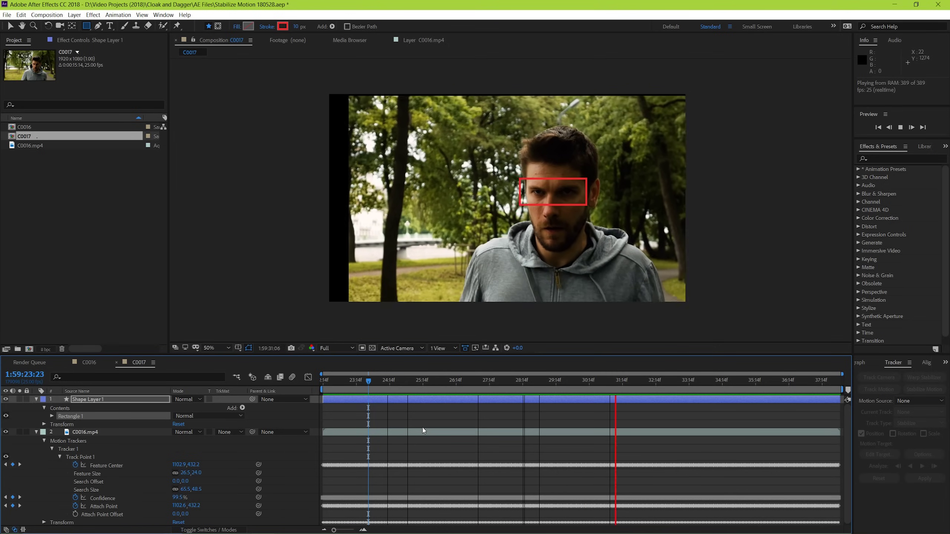
key(space)
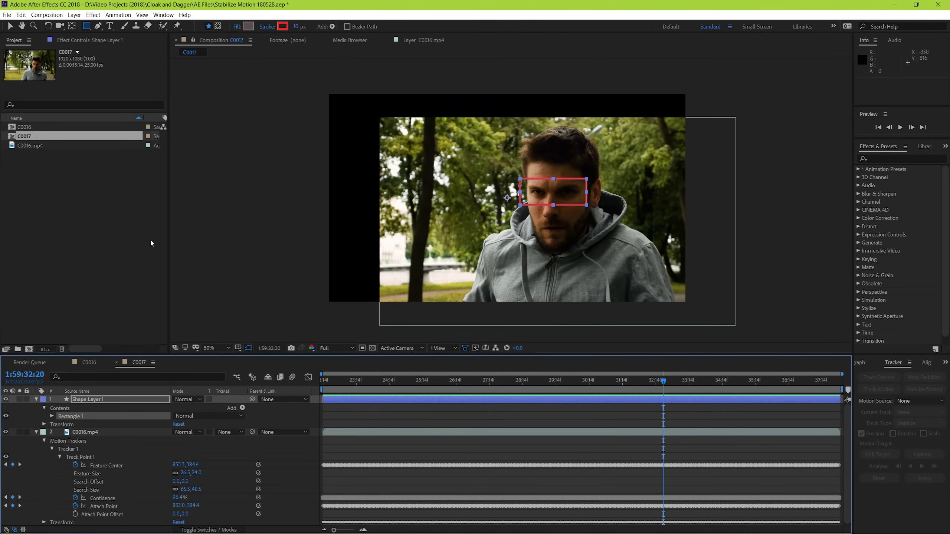
Step: Temporarily add an unstabilized C0016.mp4 copy above the hidden stabilized layer, play it against the rectangle for comparison, and delete the copy
drag(22, 146, 16, 437)
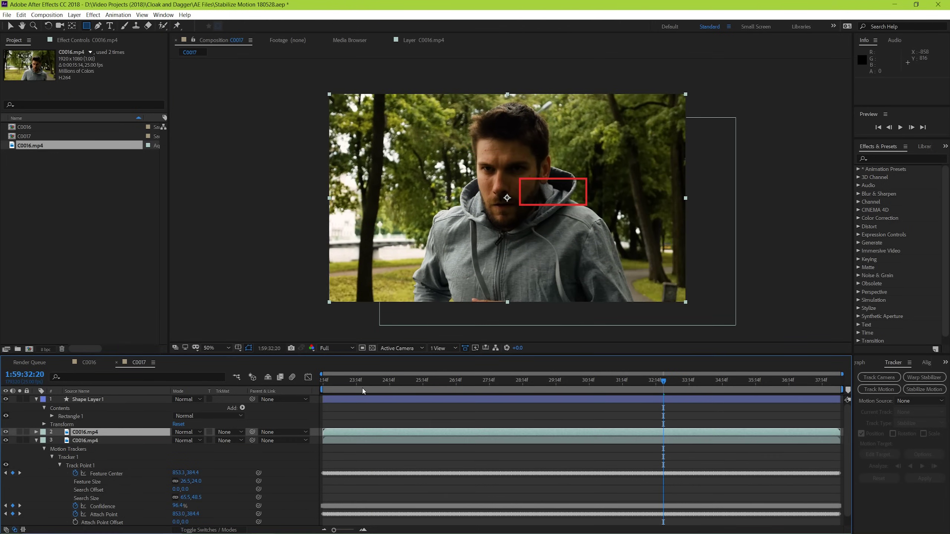
click(5, 440)
key(space)
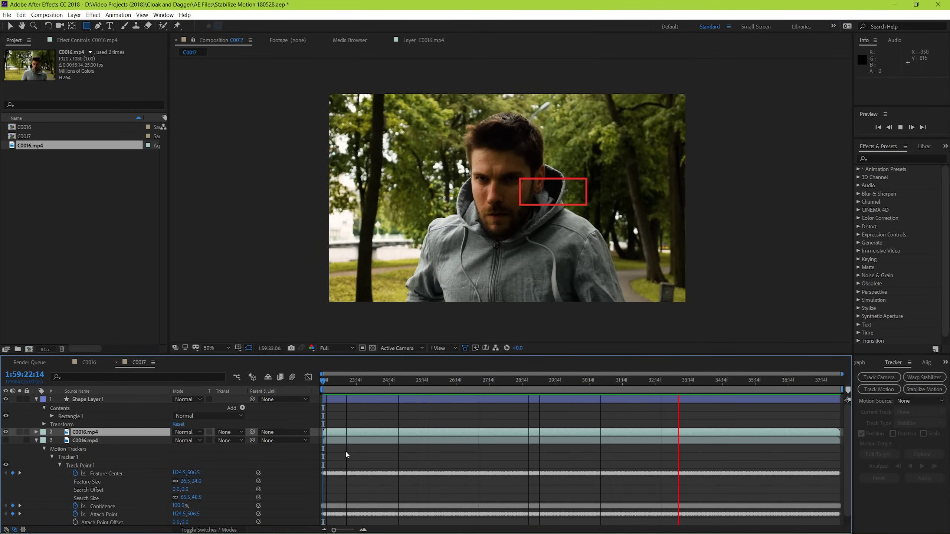
key(space)
key(Delete)
Step: Hide the rectangle's shape layer and scale the stabilized C0016.mp4 layer up to 124%
click(6, 399)
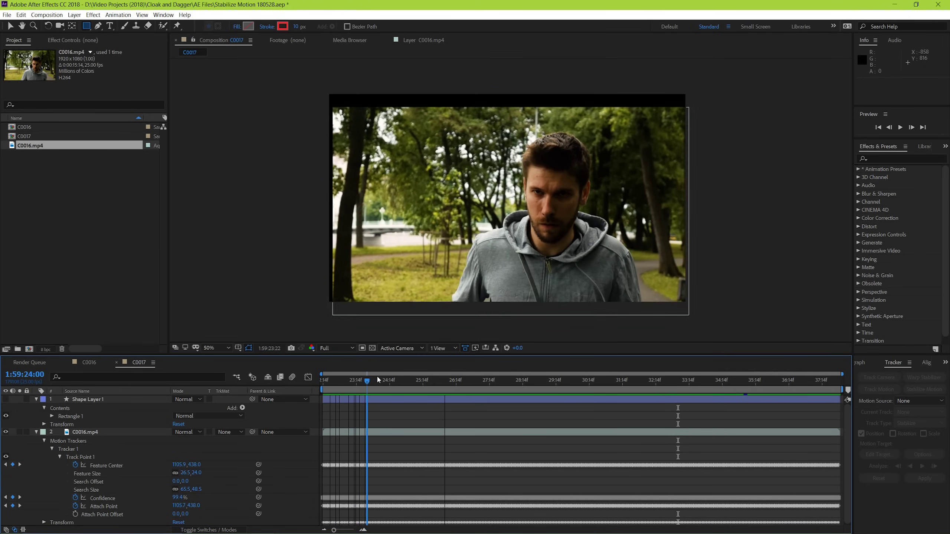
drag(466, 375, 313, 370)
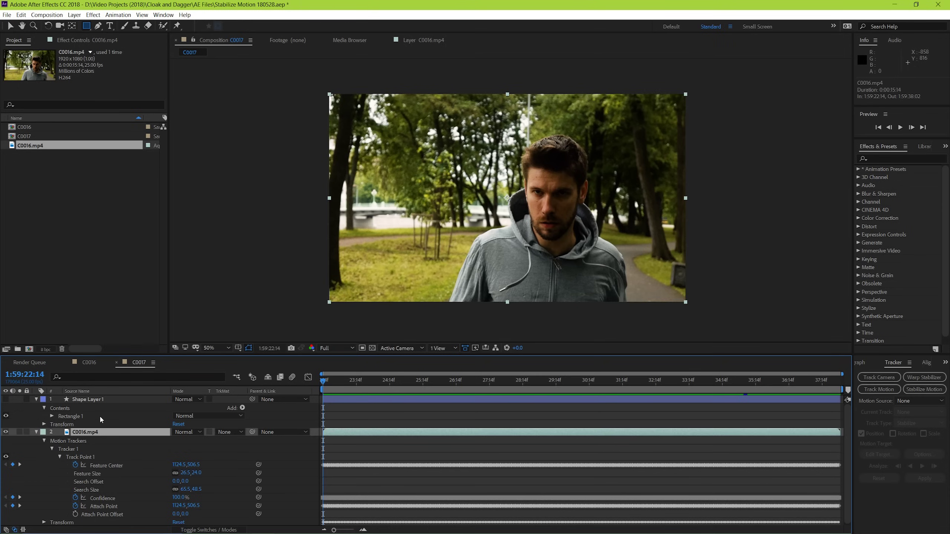
key(s)
drag(183, 440, 193, 441)
Step: At about 1:59:24:22, shift the C0016.mp4 layer up and left to position 836, 412 to cover the black top edge
drag(323, 380, 399, 380)
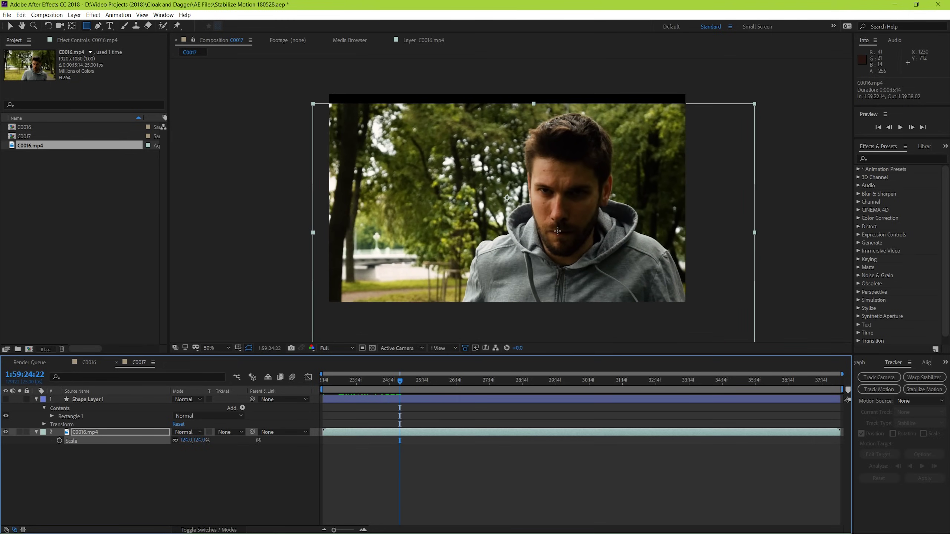
key(v)
drag(557, 230, 534, 199)
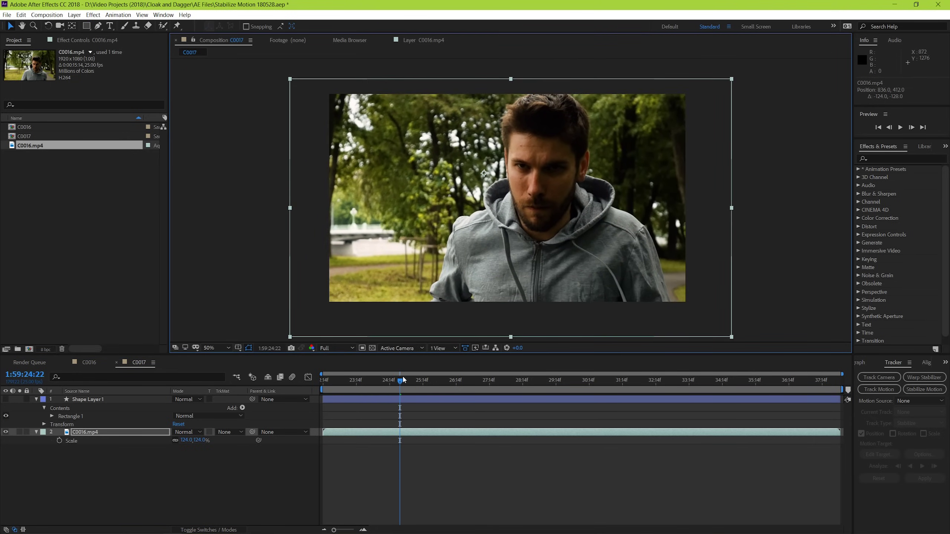
Step: Set the C0016.mp4 layer's scale to 130%, nudge its position slightly, and play from 1:59:28:16 to check the framing
drag(402, 377, 524, 376)
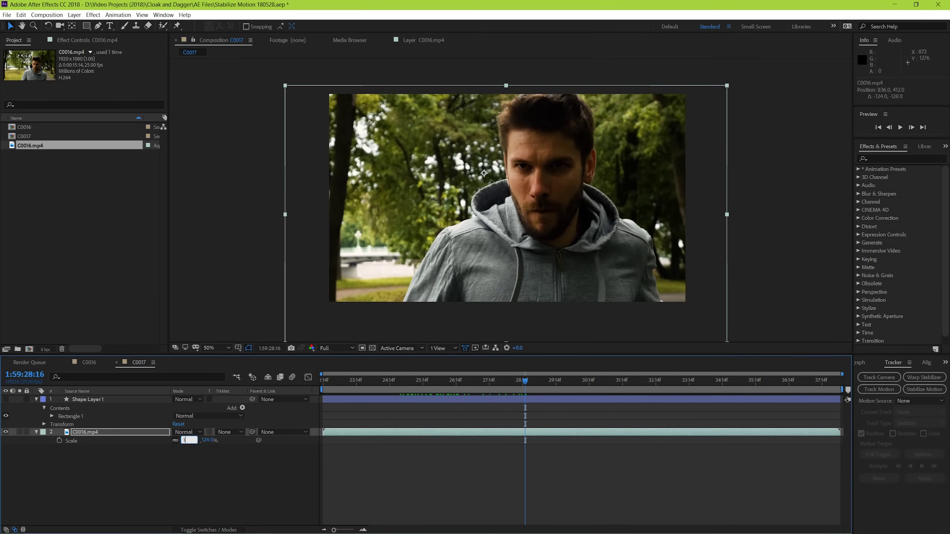
text(130)
key(Return)
drag(472, 280, 475, 281)
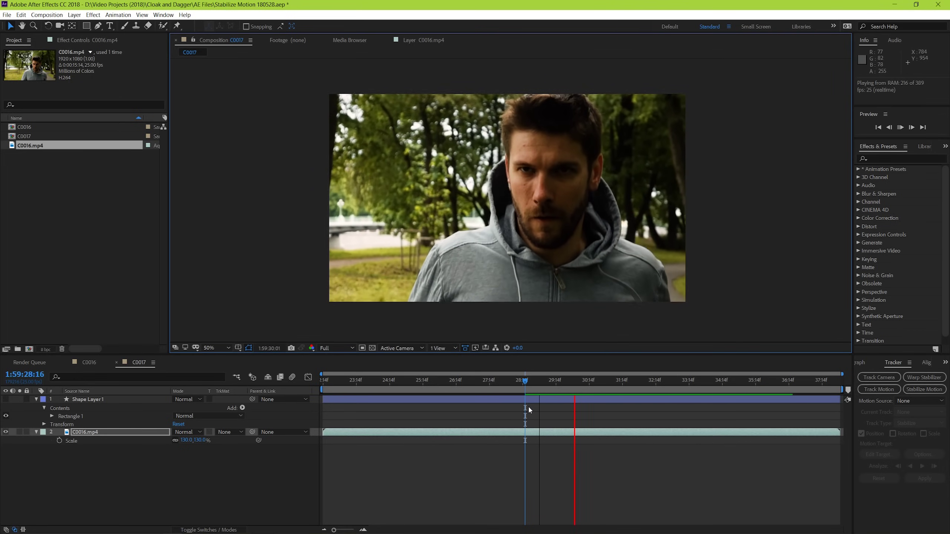
key(space)
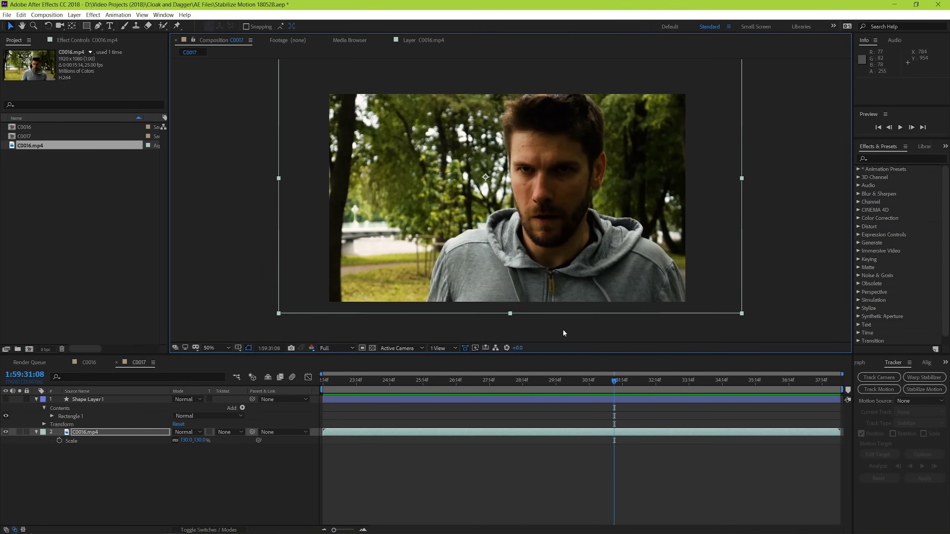
Step: Lower the C0016.mp4 layer to position 846, 456 at 1:59:30:22 and play onward to inspect the edges
click(600, 377)
drag(550, 272, 549, 276)
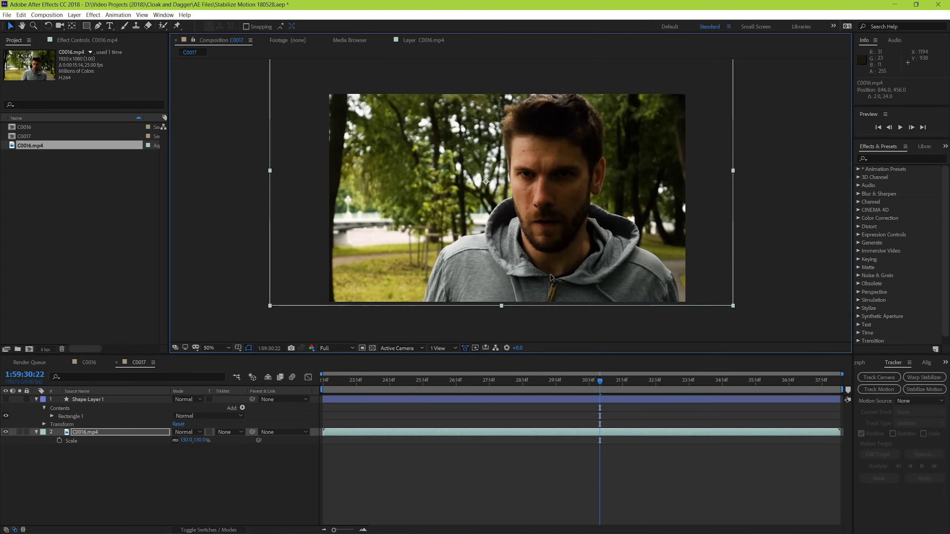
key(space)
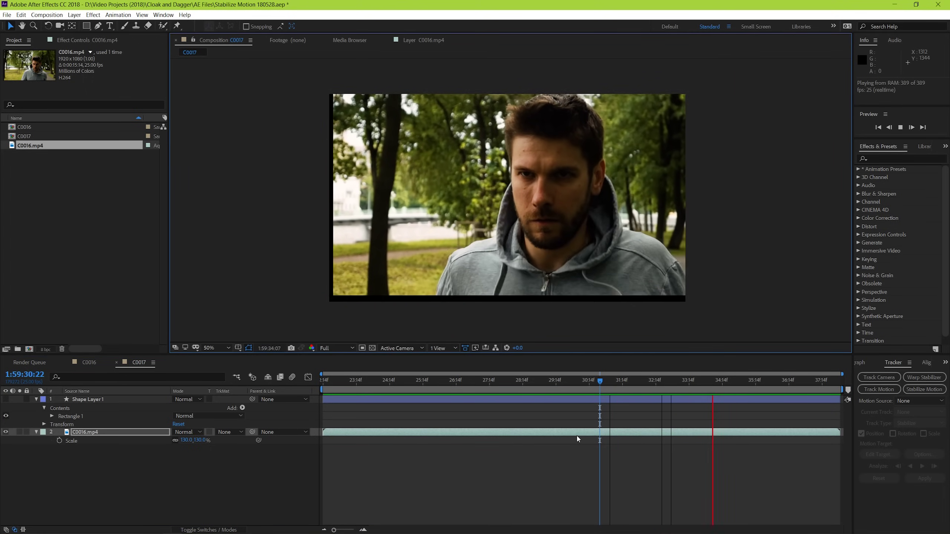
key(space)
key(space)
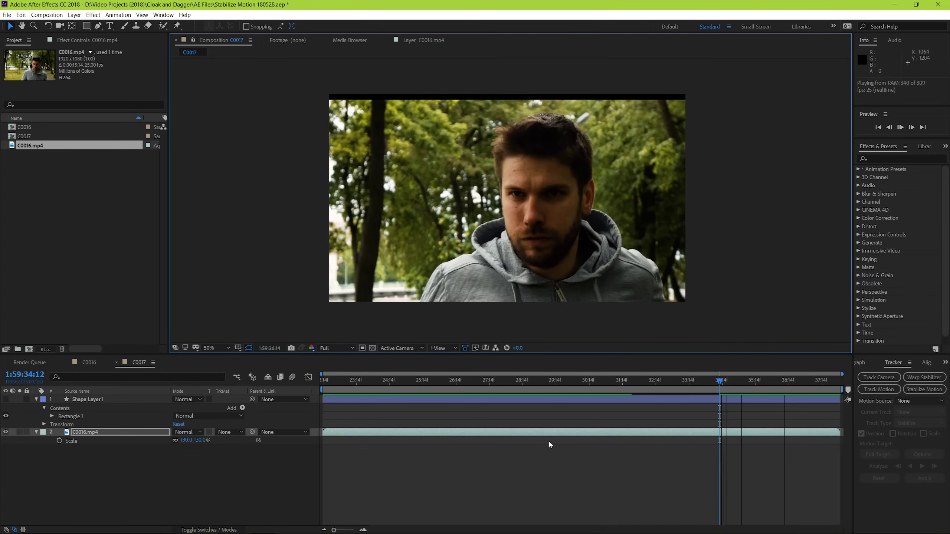
key(space)
Step: Enlarge the stabilized C0016.mp4 layer to 135% and play the clip from its beginning to check for black edges
key(Home)
key(space)
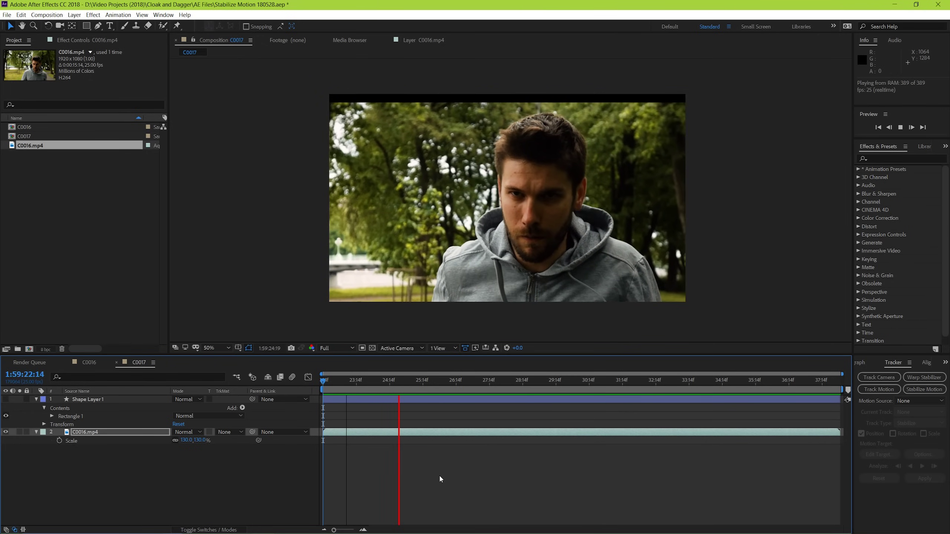
key(space)
key(space)
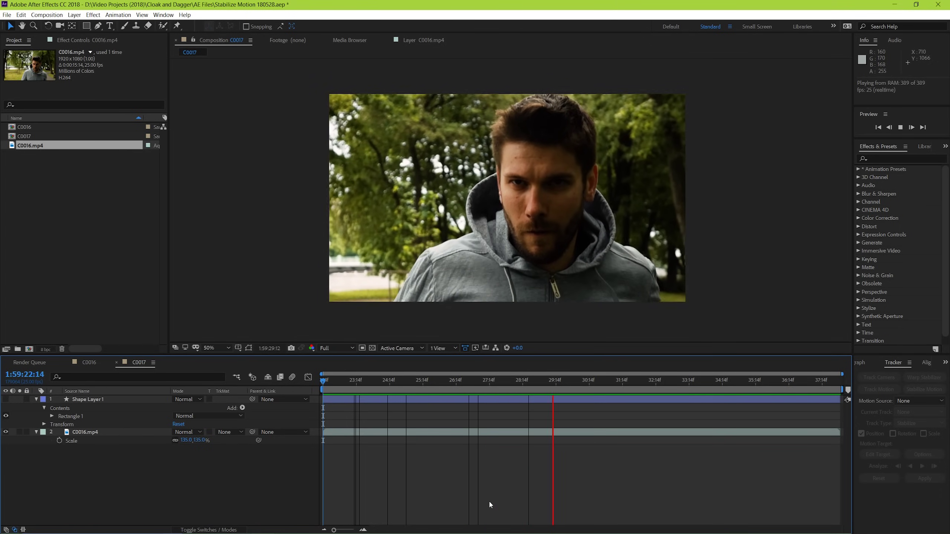
Step: Import 3 Suspense Strings Transition.wav and add it to the composition as the lowest layer
click(556, 502)
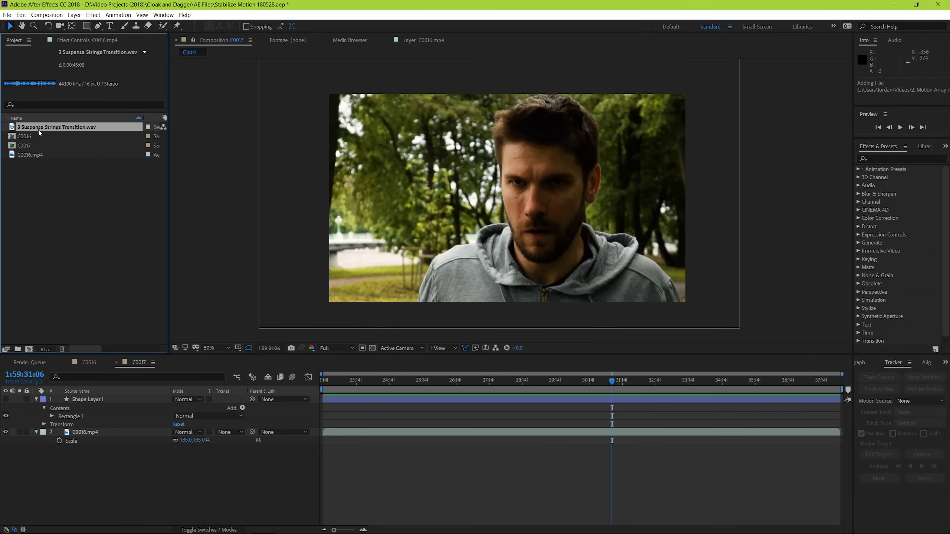
drag(92, 462, 93, 468)
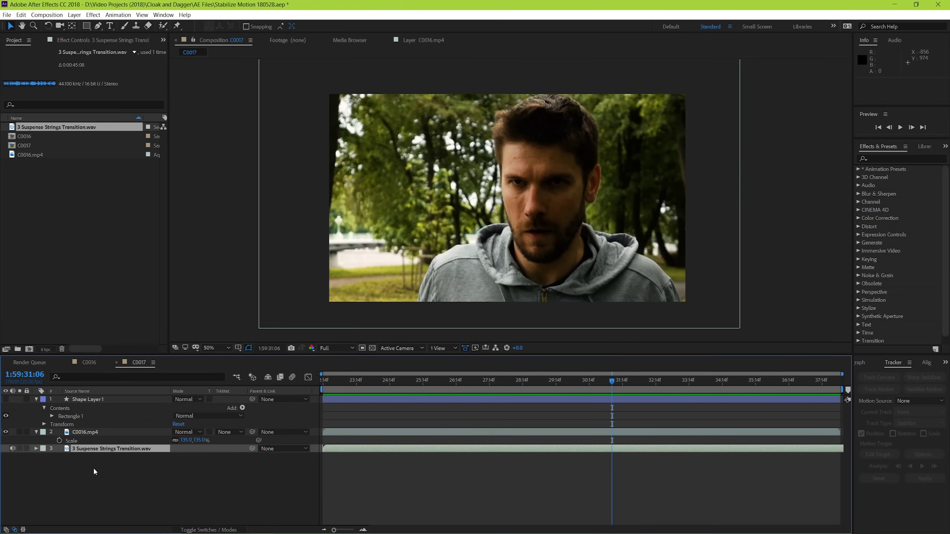
click(371, 484)
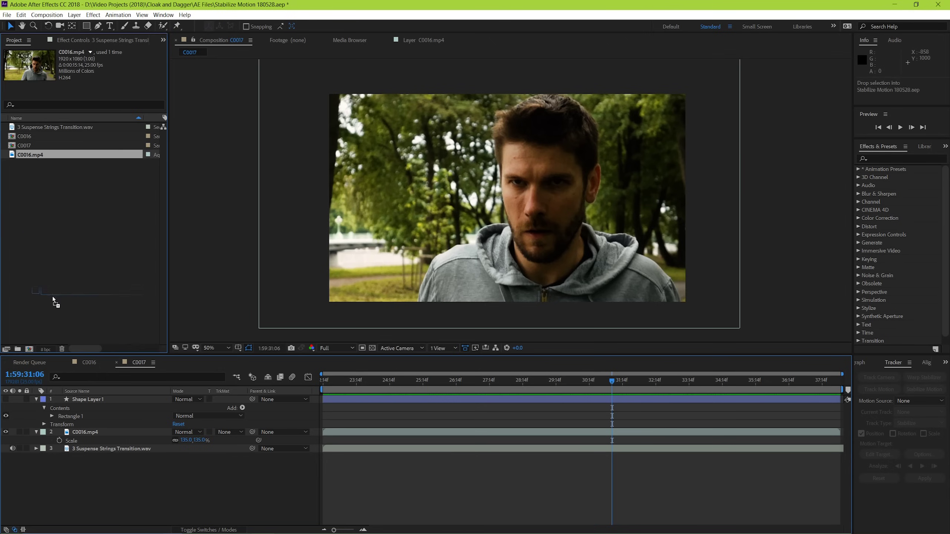
Step: Place an original, unstabilized C0016.mp4 copy above the stabilized layer and play the composition from its beginning
drag(64, 420, 66, 424)
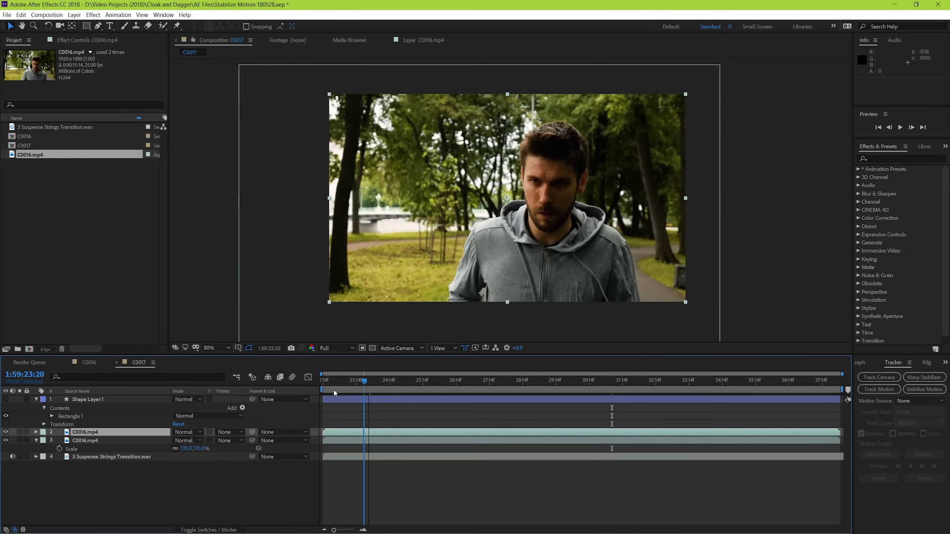
drag(362, 379, 322, 380)
key(space)
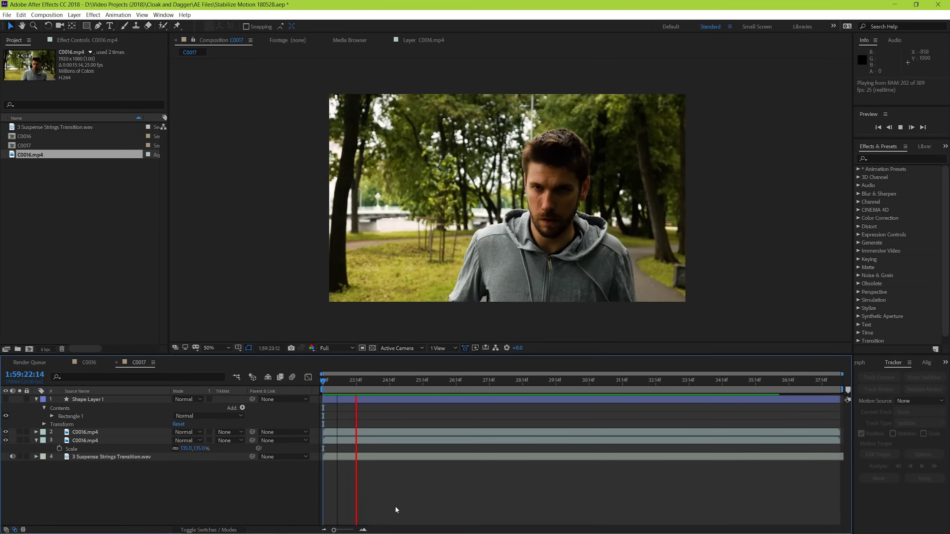